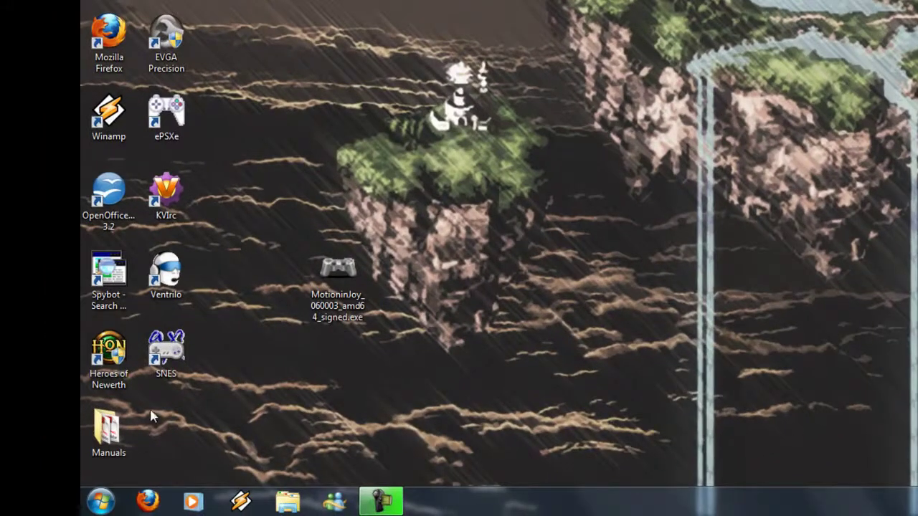
Open the system properties of this computer from the Computer entry.
left_click(100, 501)
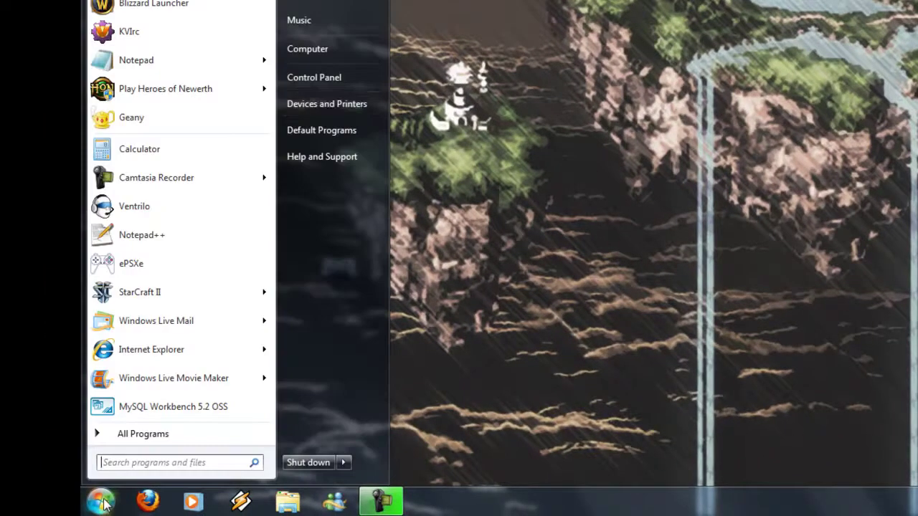
right_click(311, 54)
left_click(348, 206)
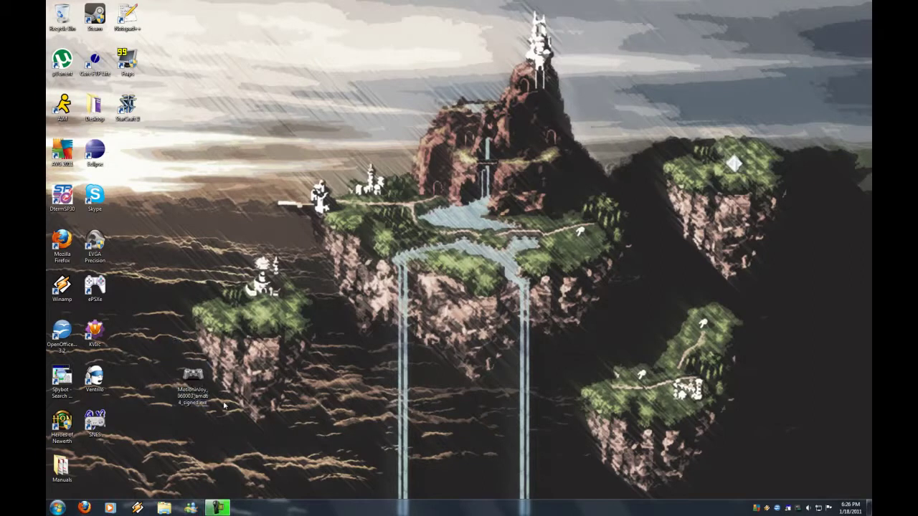
Run the MotioninJoy_060003_amd64_signed.exe installer as administrator.
left_click_drag(223, 414, 191, 399)
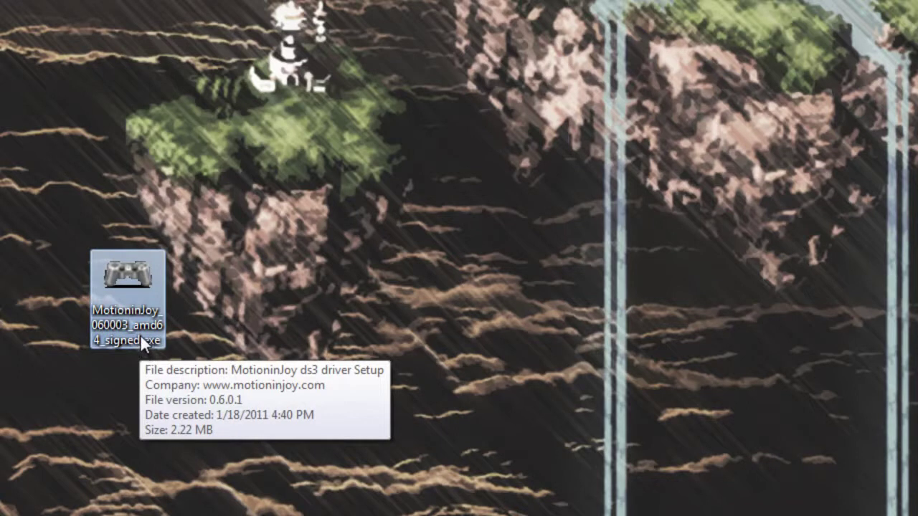
left_click(143, 302)
right_click(137, 287)
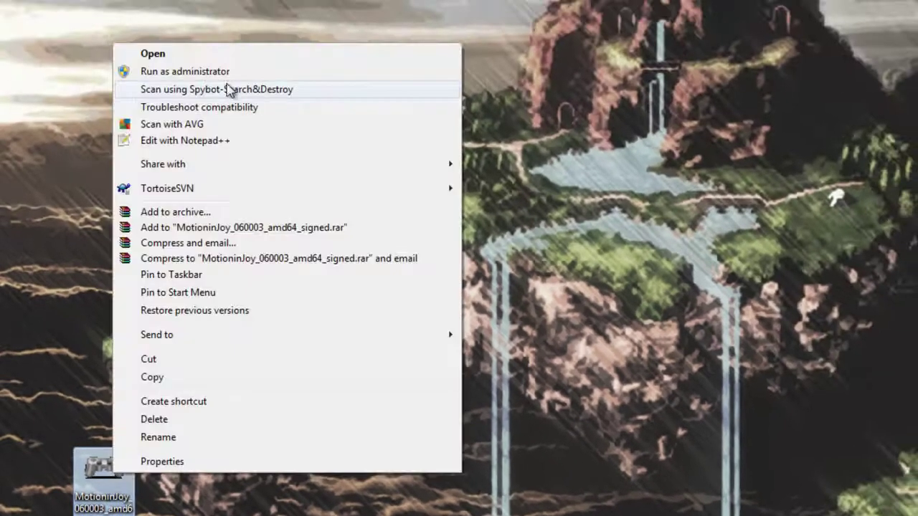
left_click(228, 82)
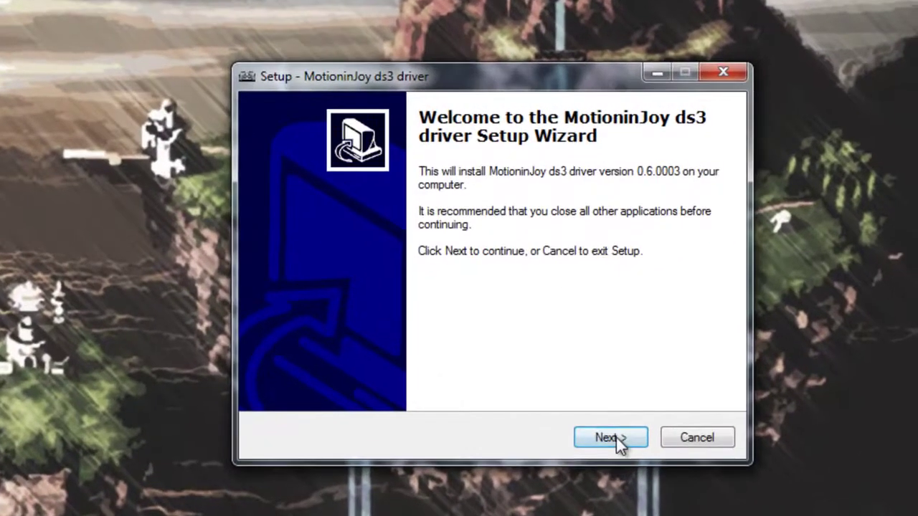
Proceed through the MotioninJoy ds3 driver setup, accepting installation into the existing C:\Program Files\MotioninJoy folder.
left_click(616, 438)
left_click(616, 436)
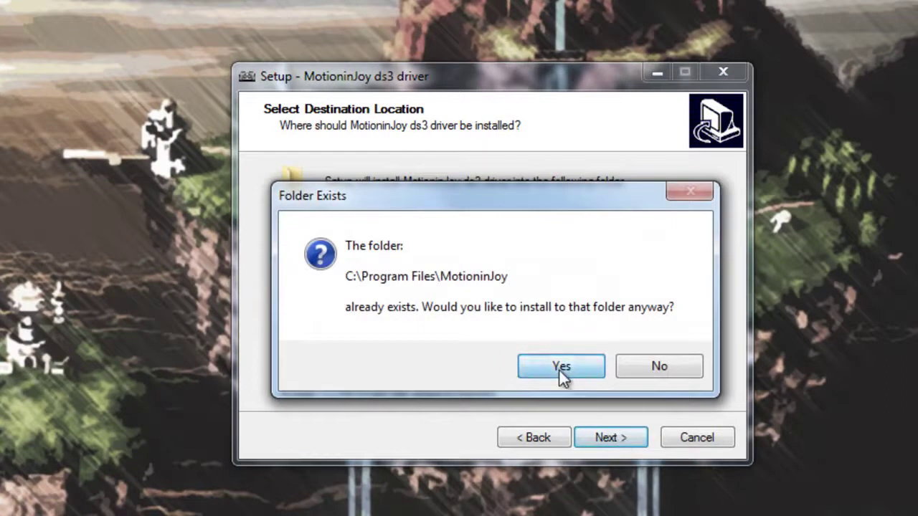
left_click(560, 368)
left_click(604, 436)
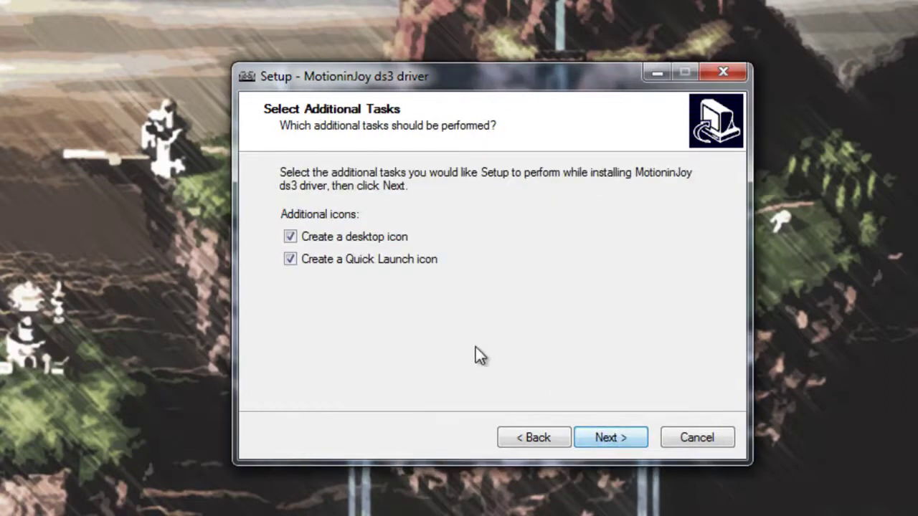
Install the driver without a Quick Launch icon and finish the setup with Run DS3_tool enabled.
left_click(411, 261)
left_click(604, 437)
left_click(604, 436)
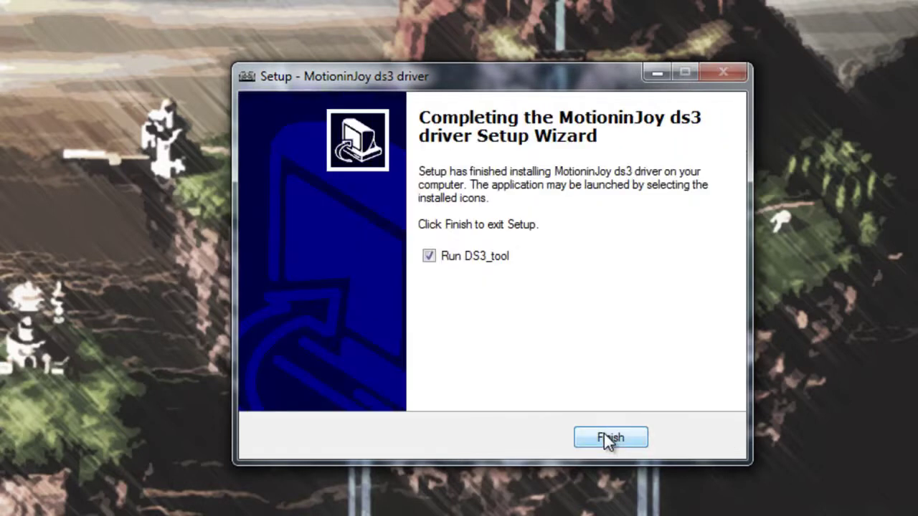
left_click(604, 438)
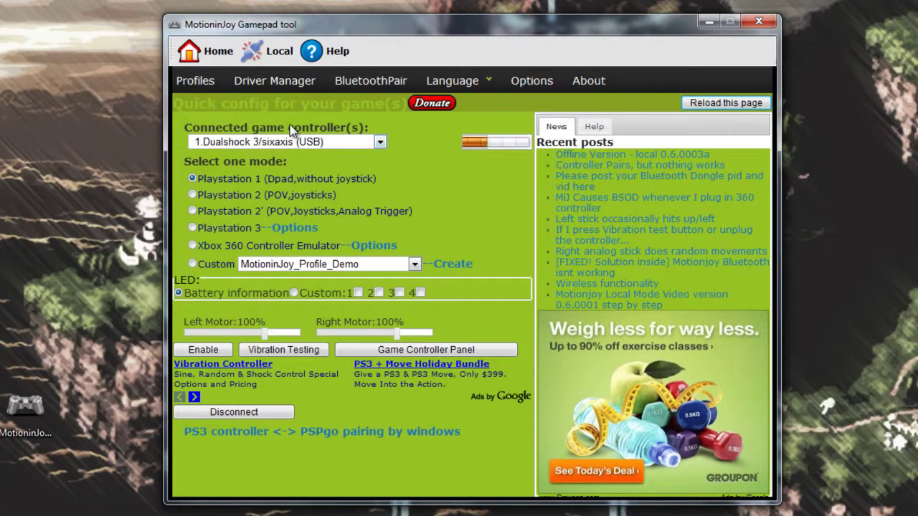
Load the MotioninJoy driver for the controller at Port_#0001.Hub_#0005 and highlight the installation lines in the log.
left_click(267, 85)
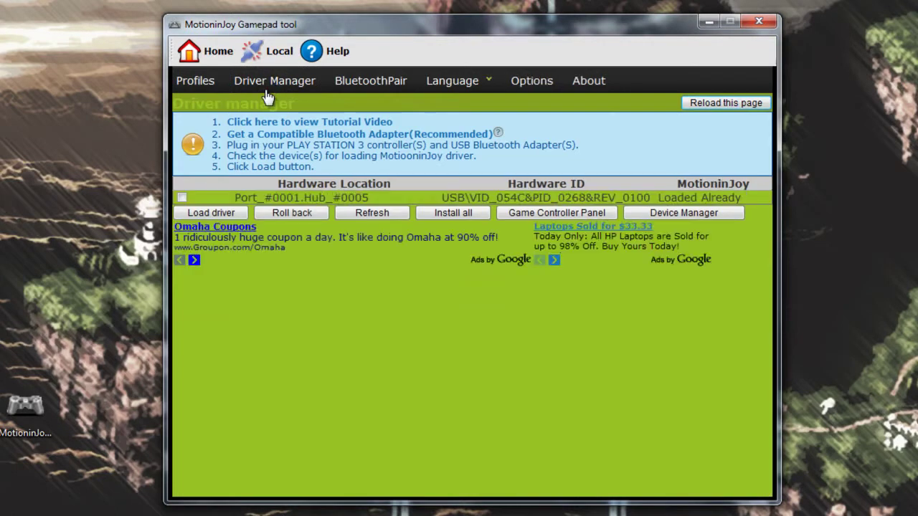
left_click(289, 200)
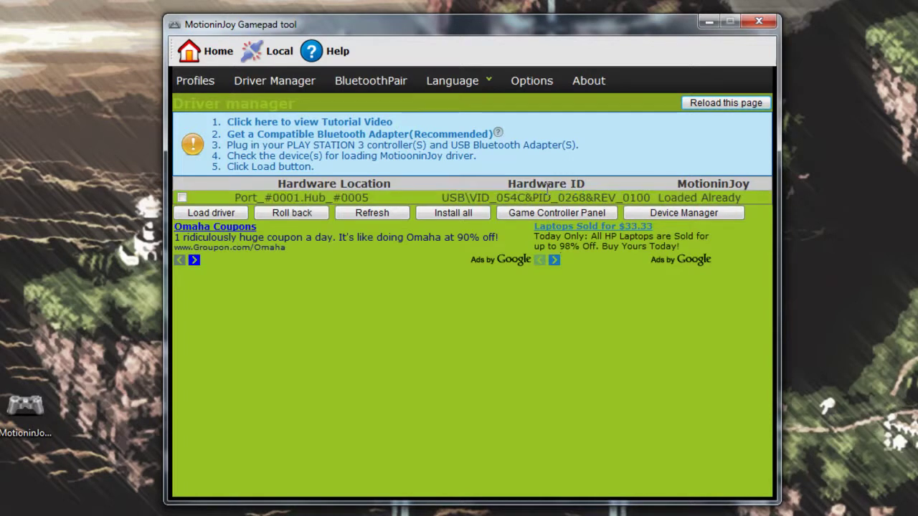
left_click(183, 198)
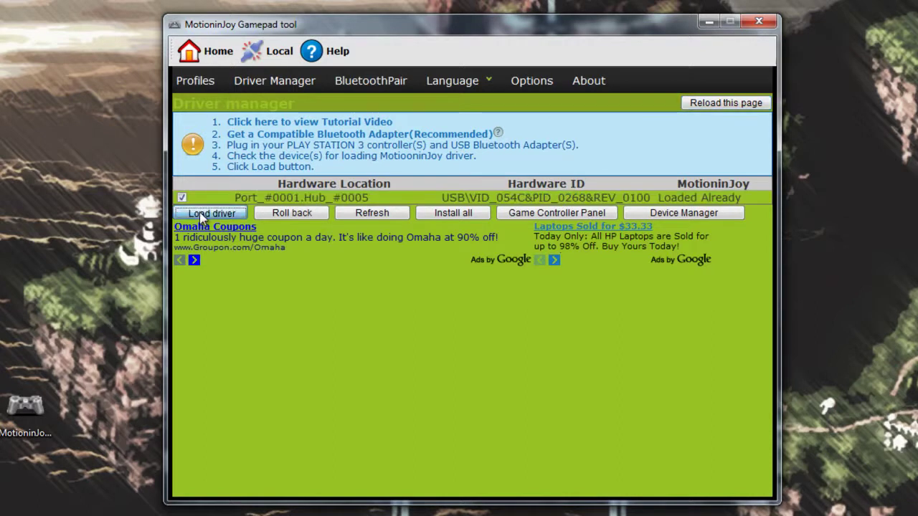
left_click(200, 215)
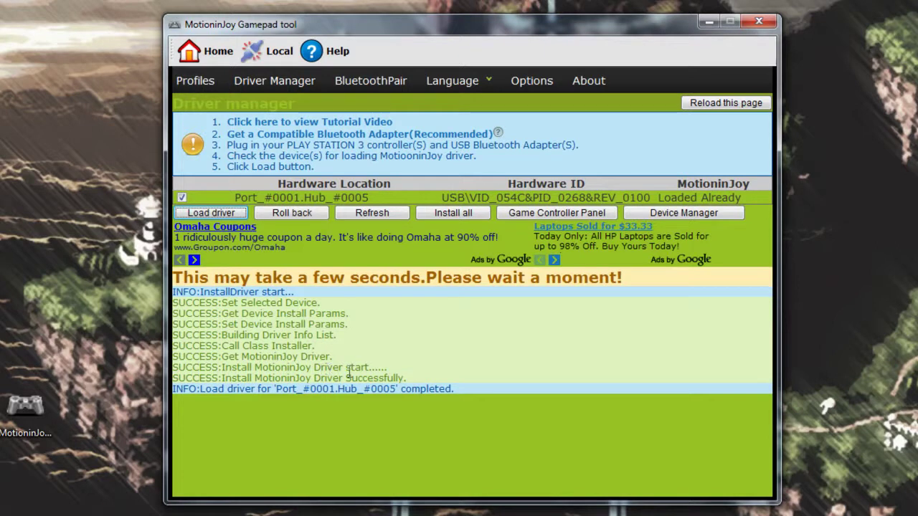
left_click_drag(407, 379, 176, 370)
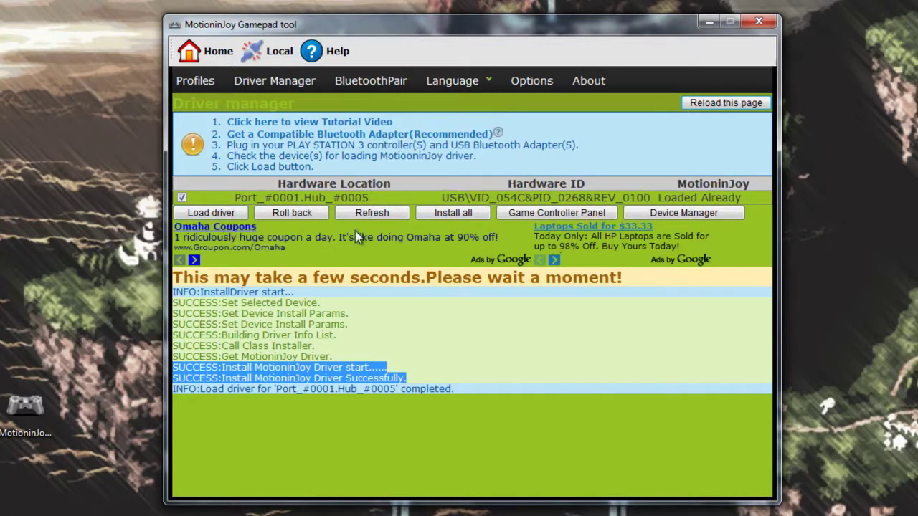
Enable the Playstation 2 (POV,joysticks) mode for the connected Dualshock 3 controller and run the vibration test.
left_click(216, 84)
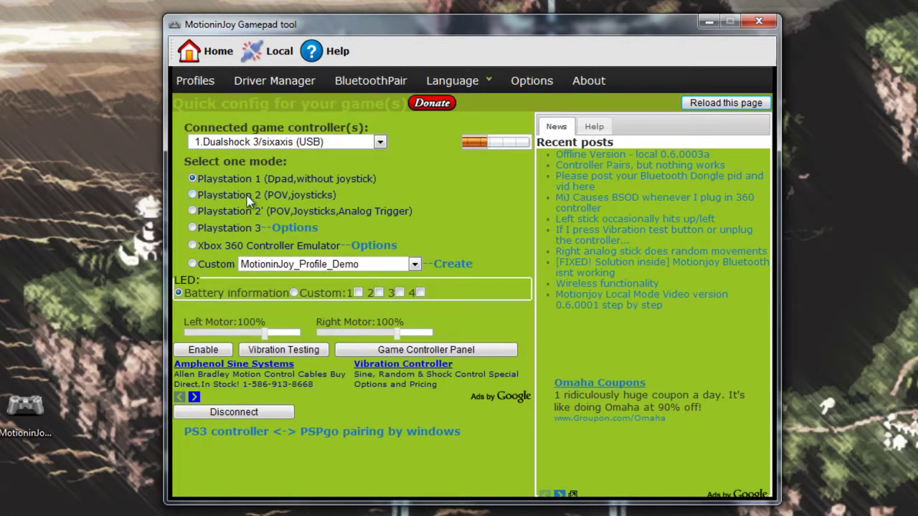
left_click(249, 198)
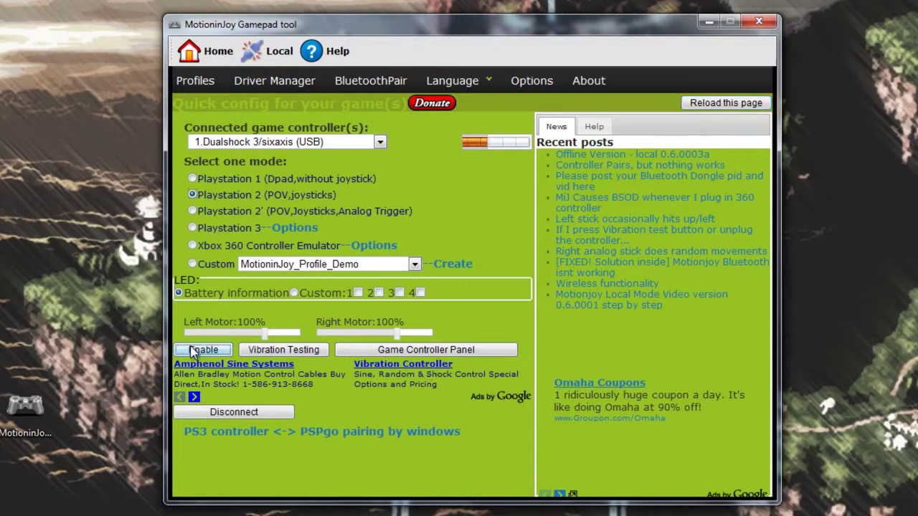
left_click(275, 352)
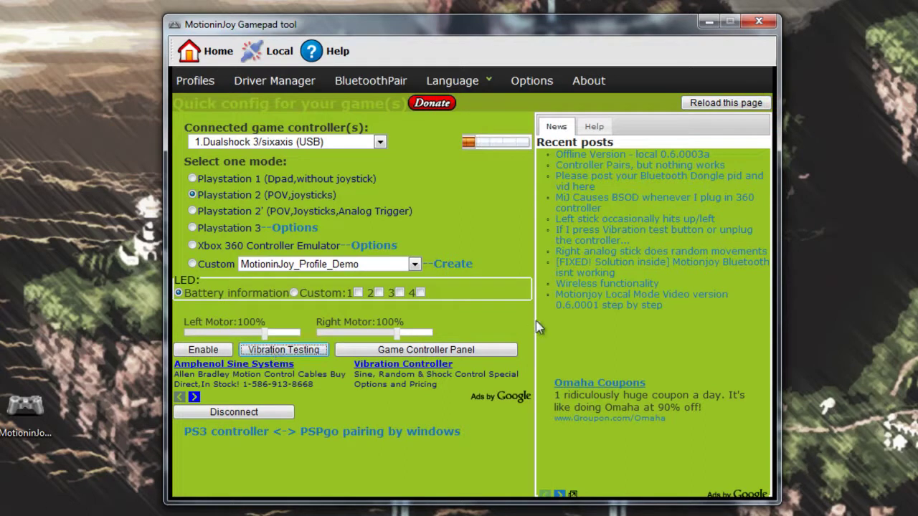
View the test page of the MotioninJoy Virtual Game Controller through Devices and Printers, and close the controller dialogs.
key("super")
left_click(35, 225)
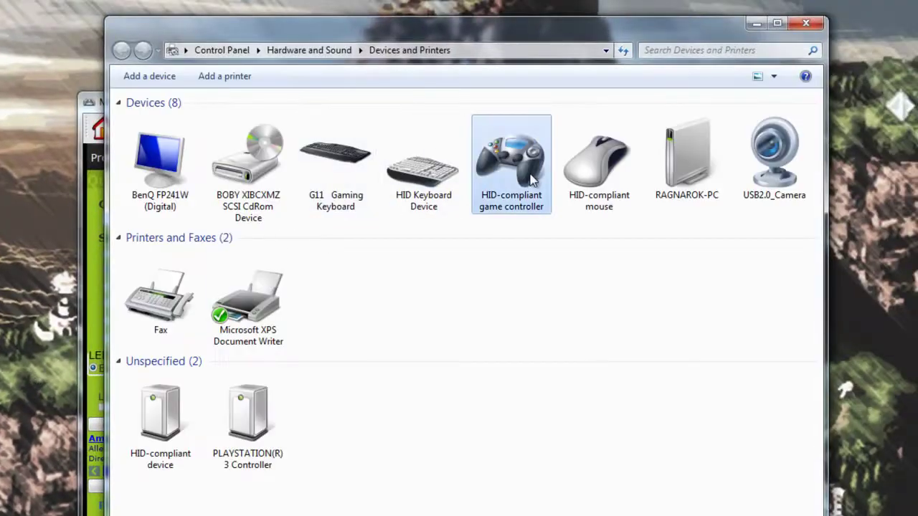
right_click(532, 179)
left_click(542, 184)
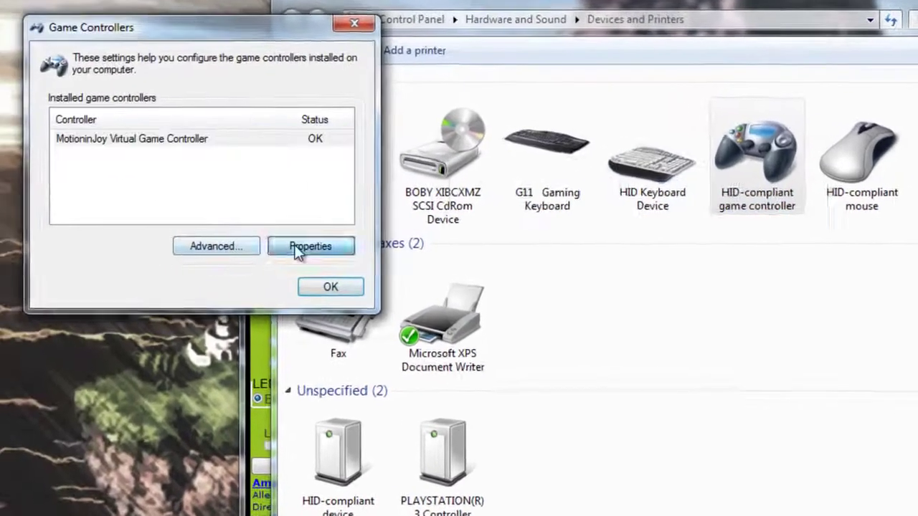
left_click(206, 243)
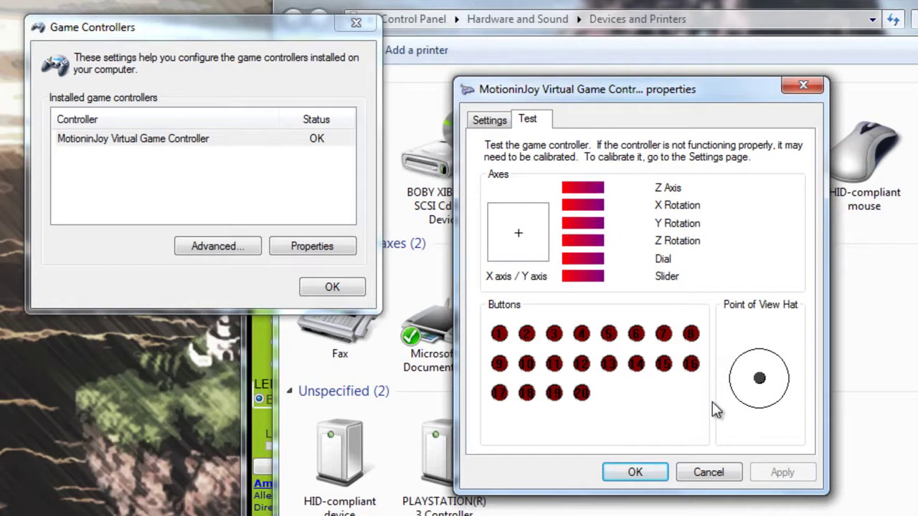
key("Return")
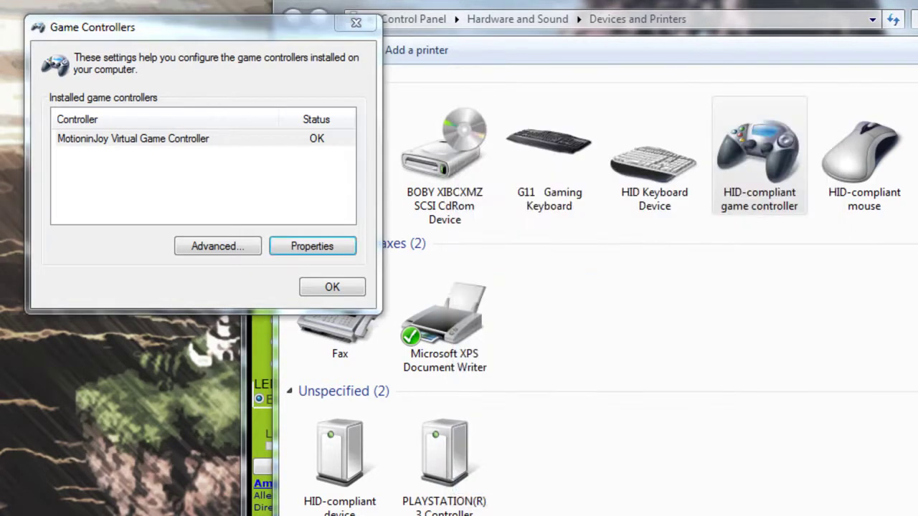
left_click(332, 287)
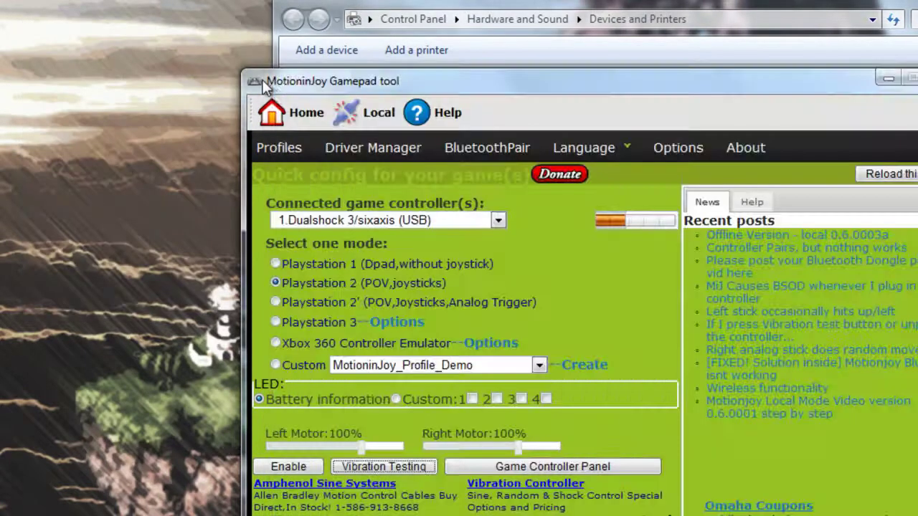
Reselect the Playstation 2 (POV,joysticks) mode after trying Playstation 2', and close the gamepad tool and Devices and Printers.
left_click(305, 300)
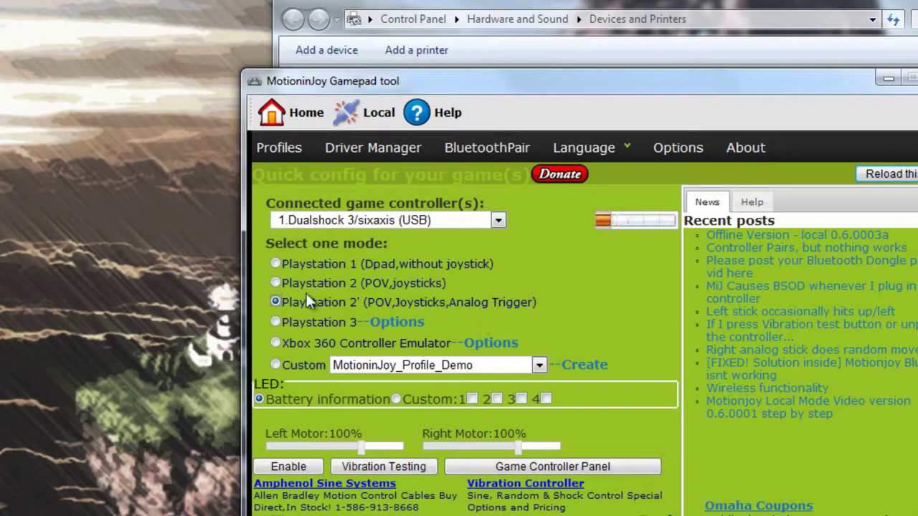
left_click(308, 284)
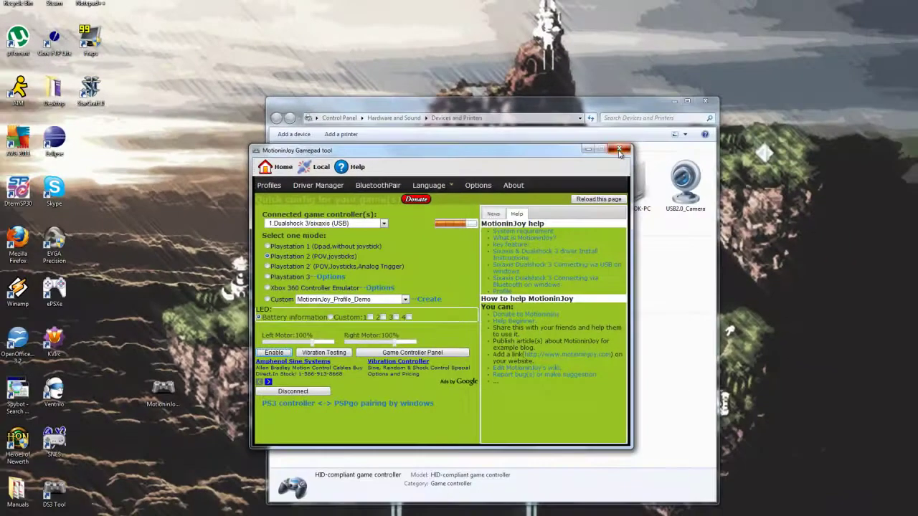
key("alt+F4")
left_click(707, 101)
Switch to the Snes9X emulator and load Chrono Trigger (U) [!].smc from the recent games.
double_click(54, 437)
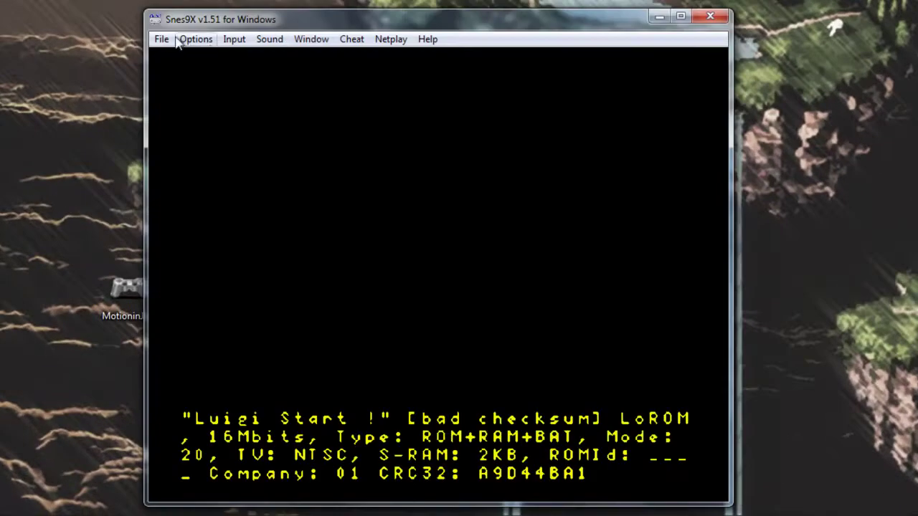
left_click(160, 39)
mouse_move(203, 81)
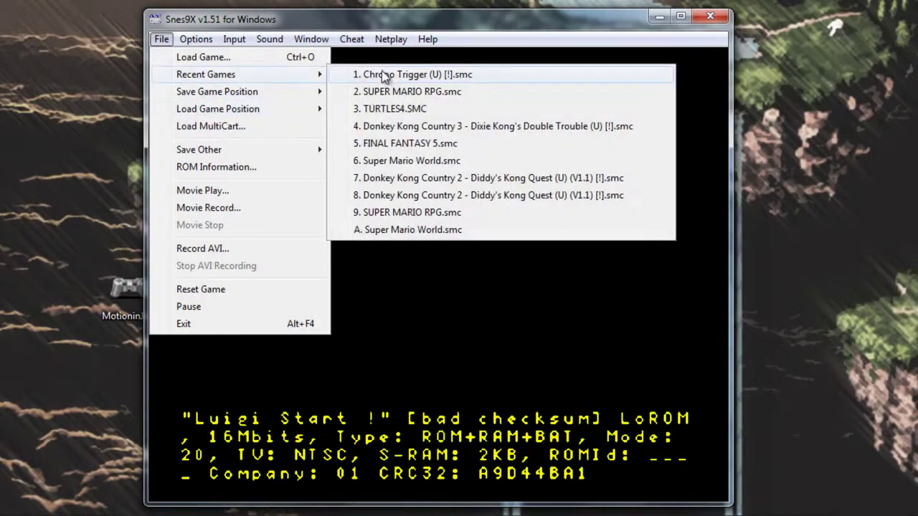
left_click(383, 74)
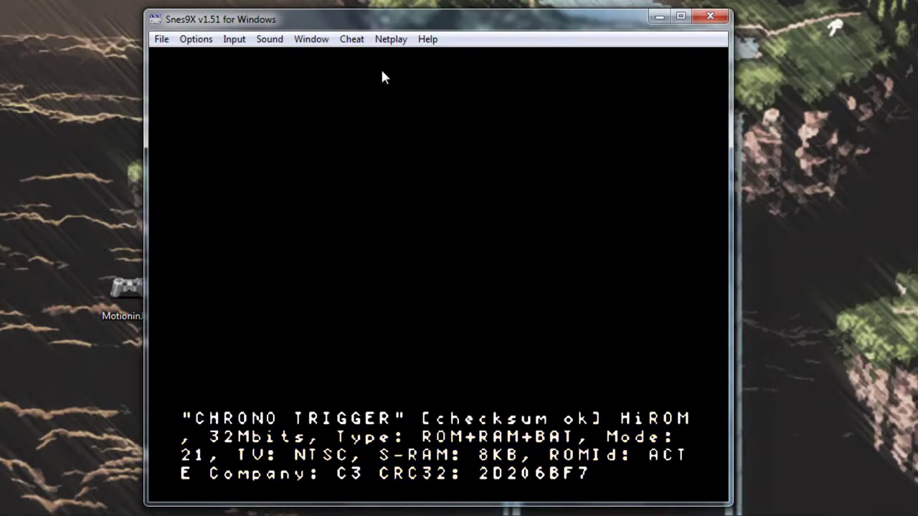
Load the saved game position and restore background layer 1 after switching it off.
key("1")
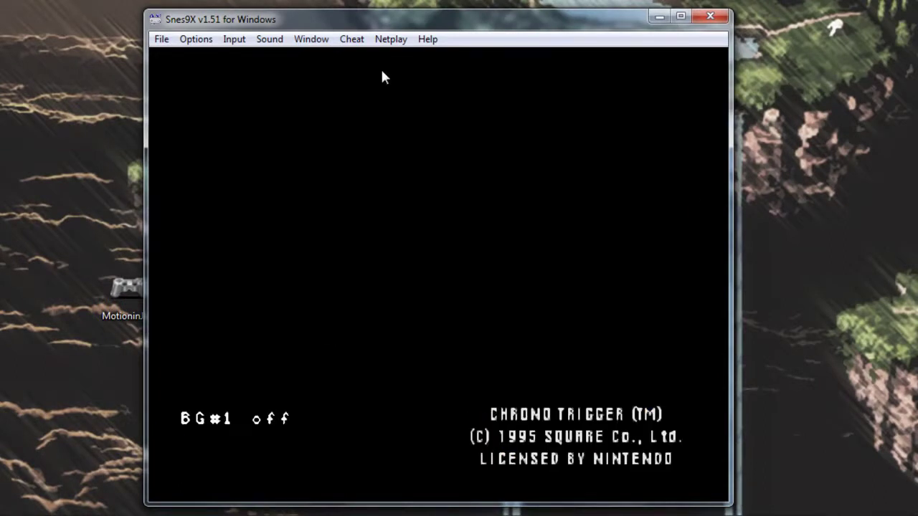
key("F1")
key("1")
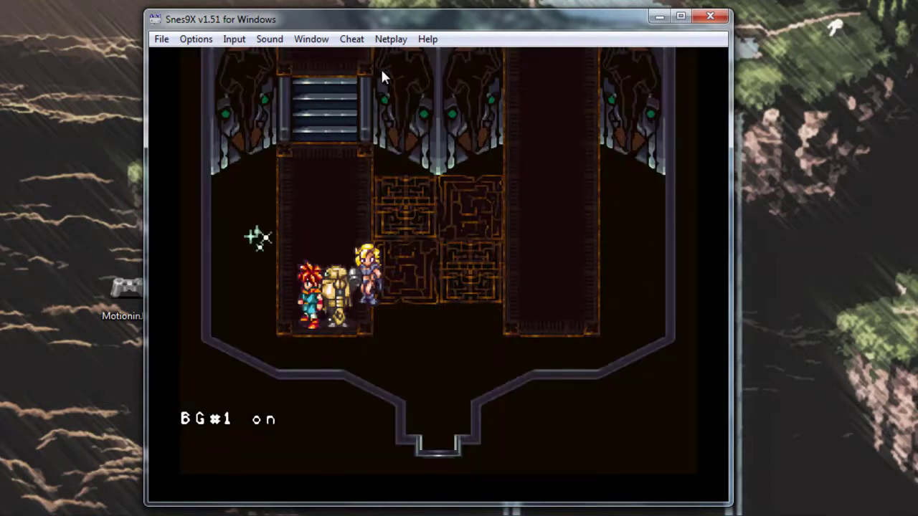
Walk the party across the hall, up the far stairs and out through the door at its upper end.
key("Up")
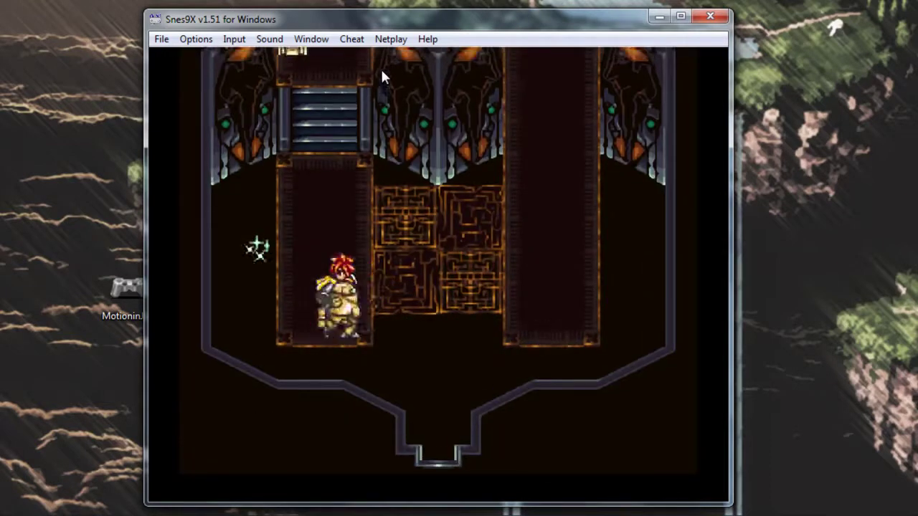
key("Right")
key("Up")
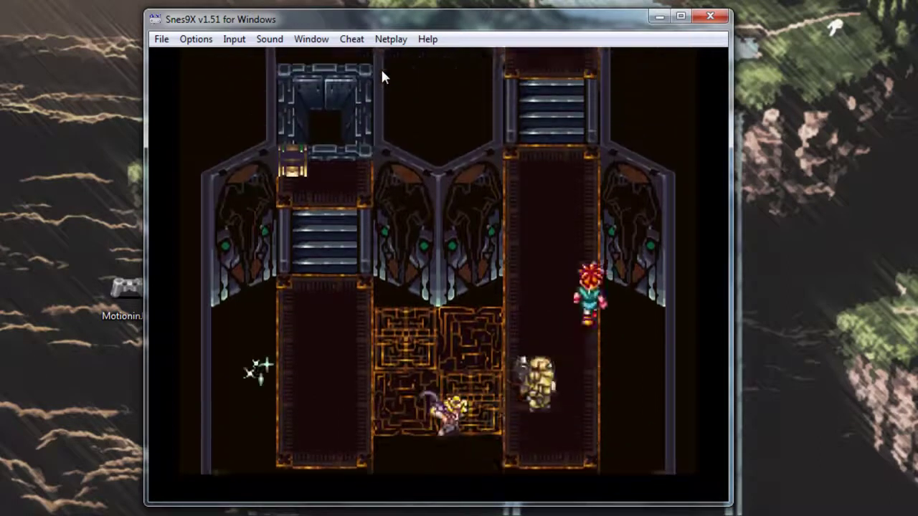
key("Up")
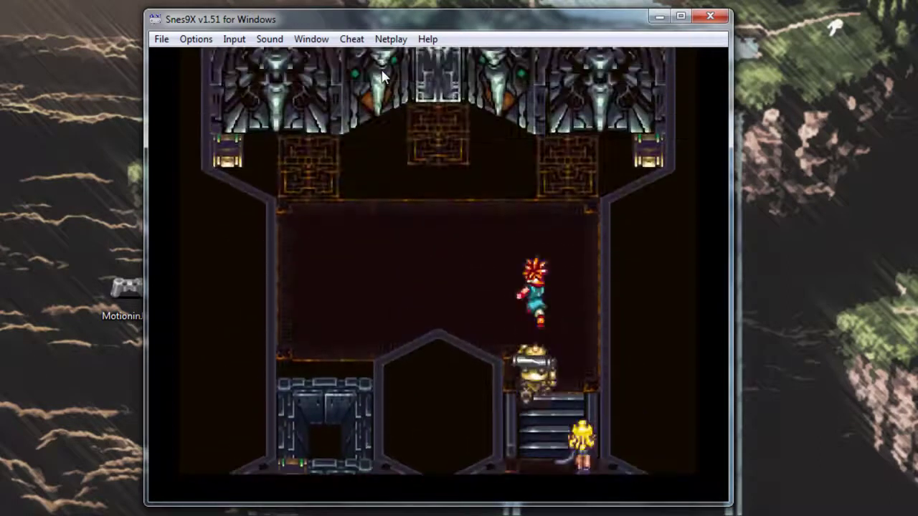
key("Left")
key("Up")
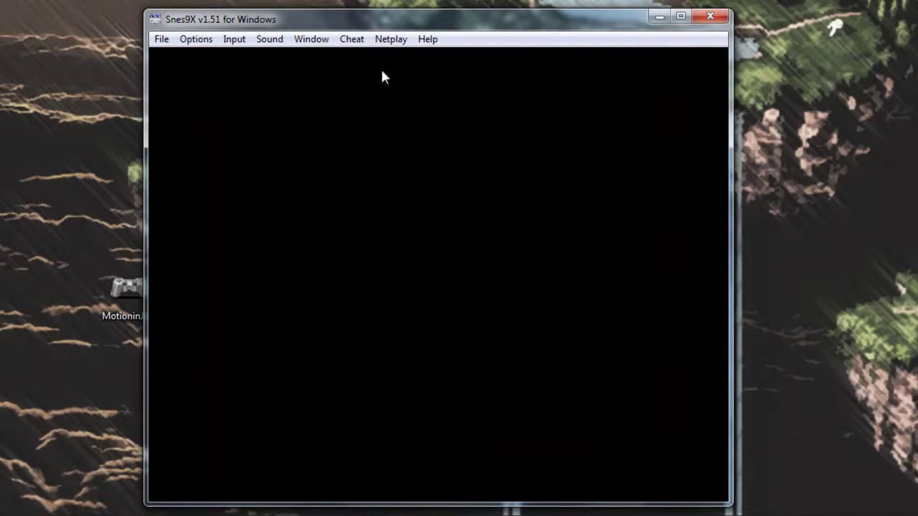
Walk the party along the metal walkway, through the door at its end and up the next hall.
key("Up")
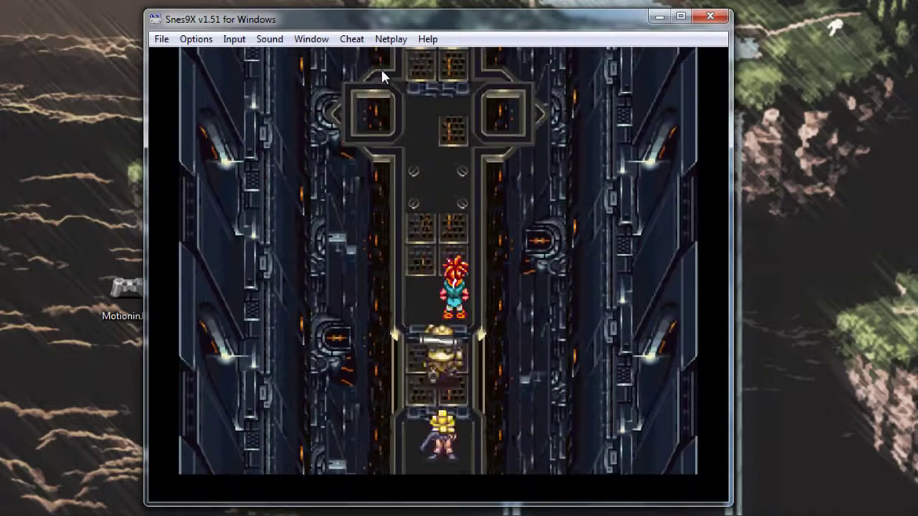
key("Up")
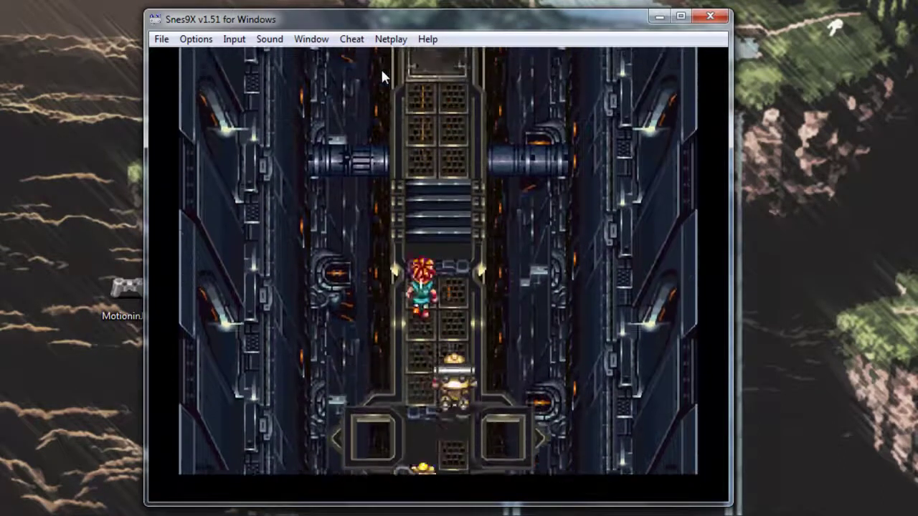
key("Up")
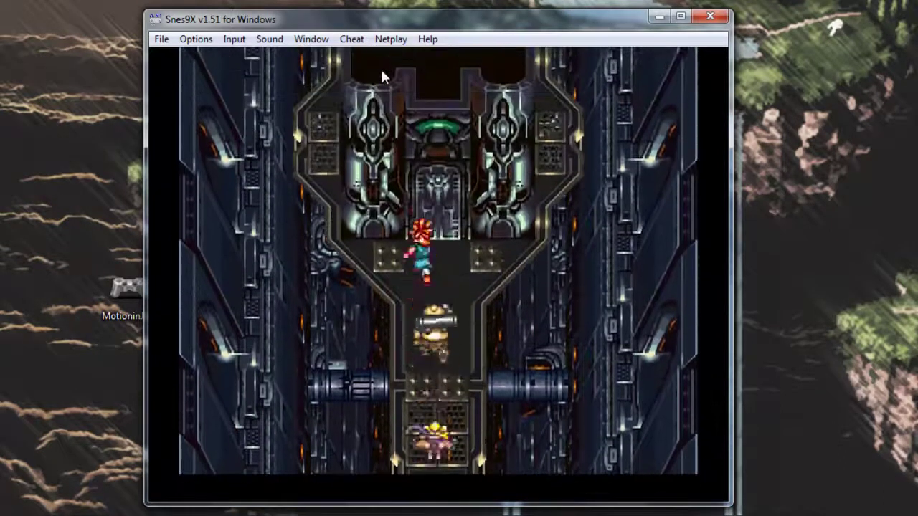
key("Up")
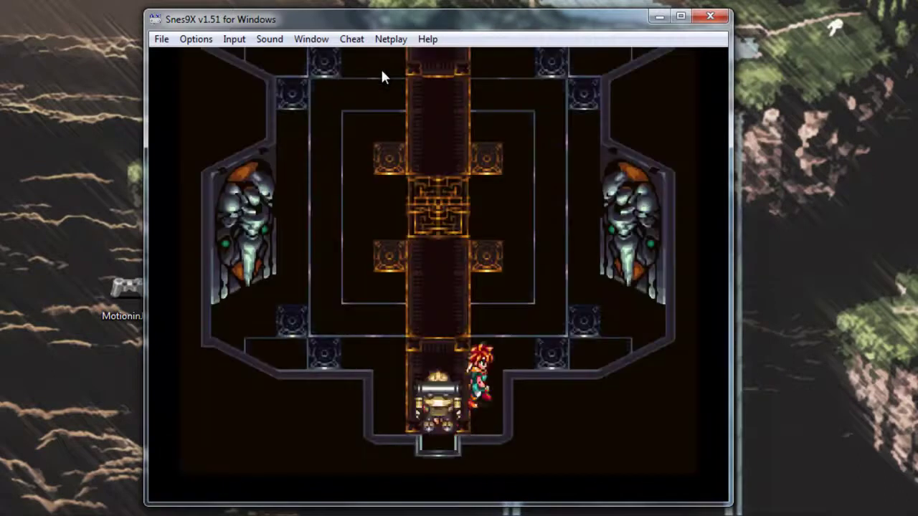
key("Up")
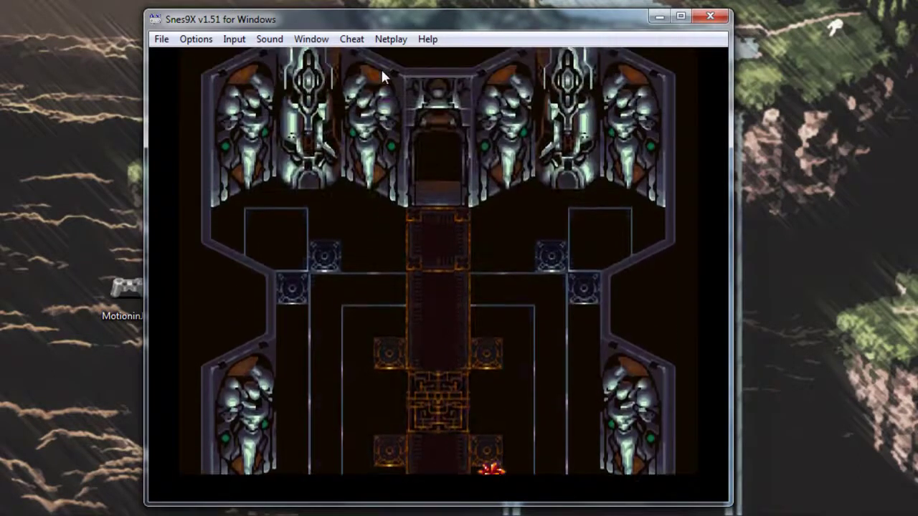